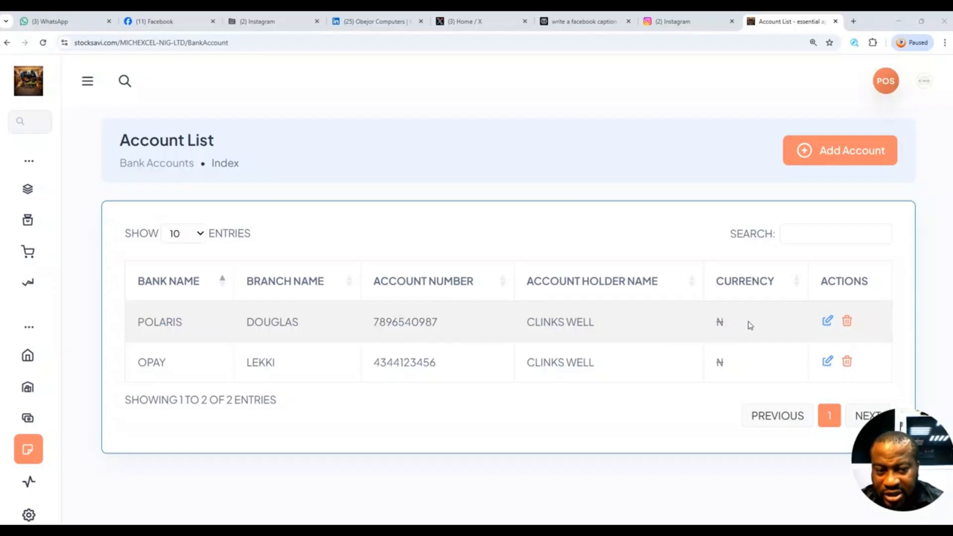
Change the currency of the POLARIS bank account to US dollar ($) and submit the edit.
{"action": "left_click", "coordinate": [827, 322]}
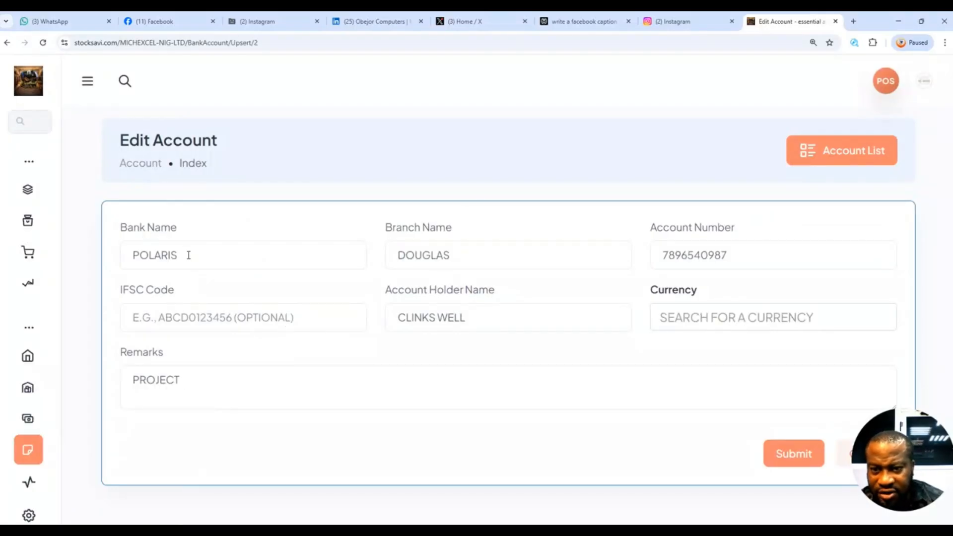
{"action": "left_click", "coordinate": [685, 322]}
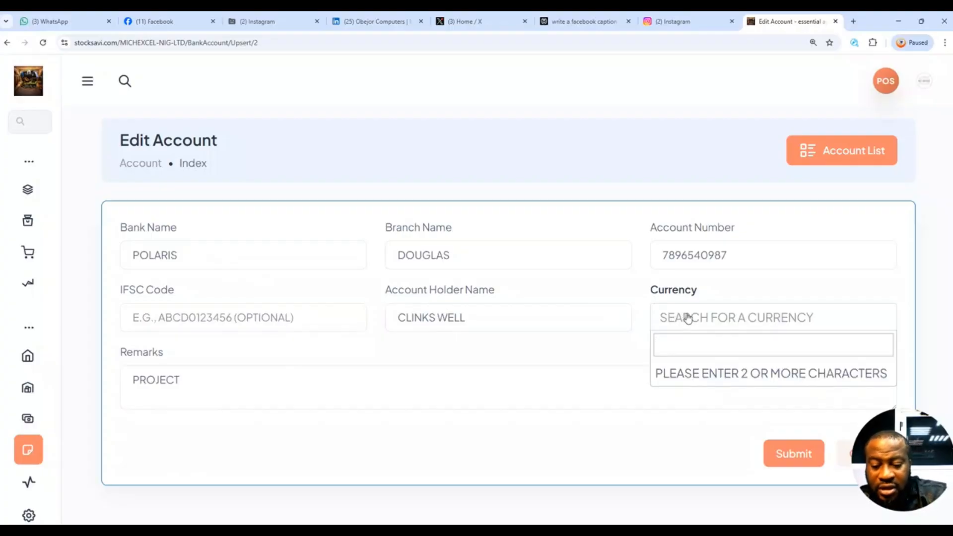
{"action": "type", "text": "US"}
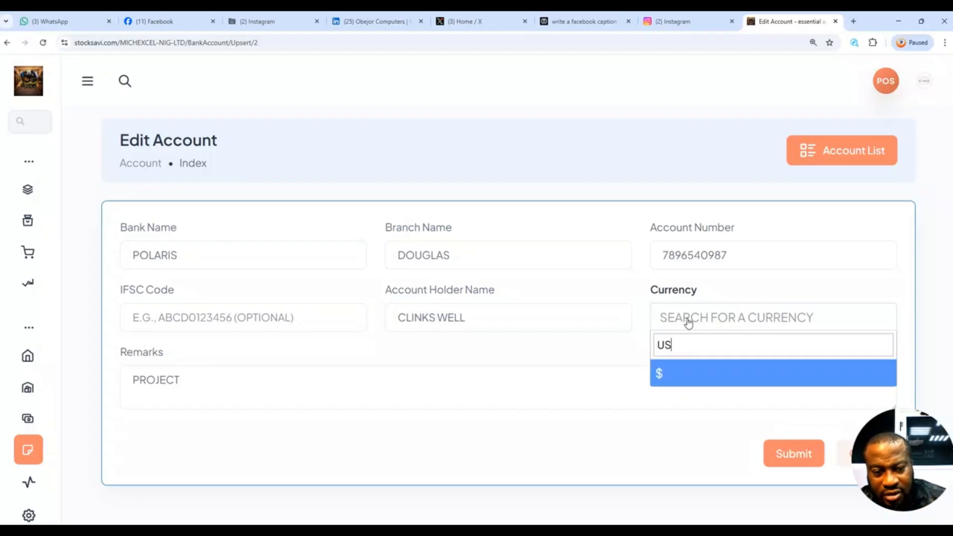
{"action": "left_click", "coordinate": [688, 373]}
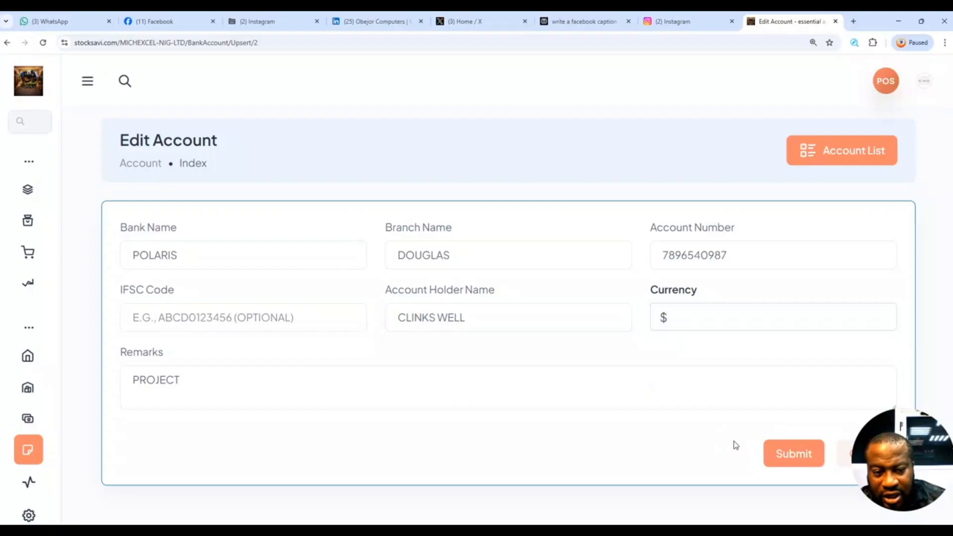
{"action": "left_click", "coordinate": [782, 457]}
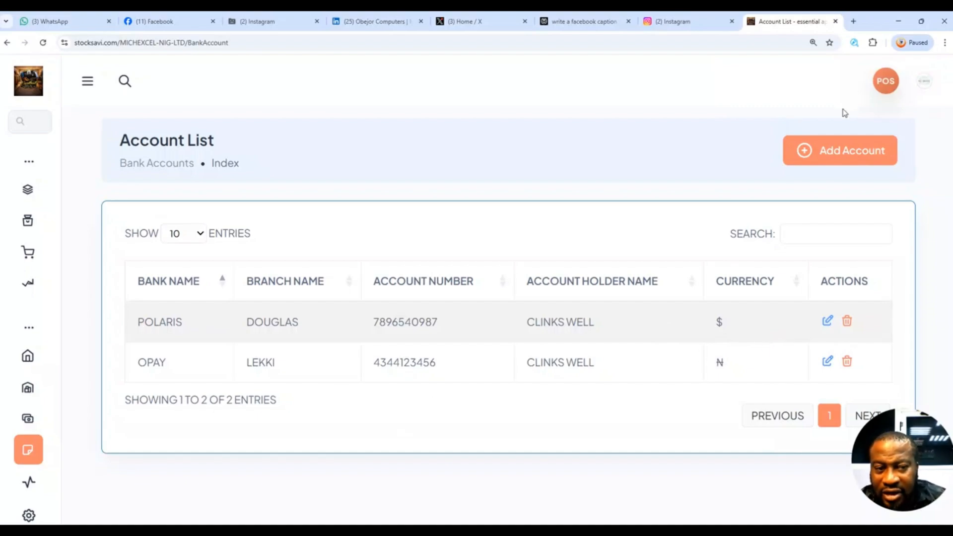
Start a new bank account record with JARVIS BANK as the bank name.
{"action": "left_click", "coordinate": [839, 159]}
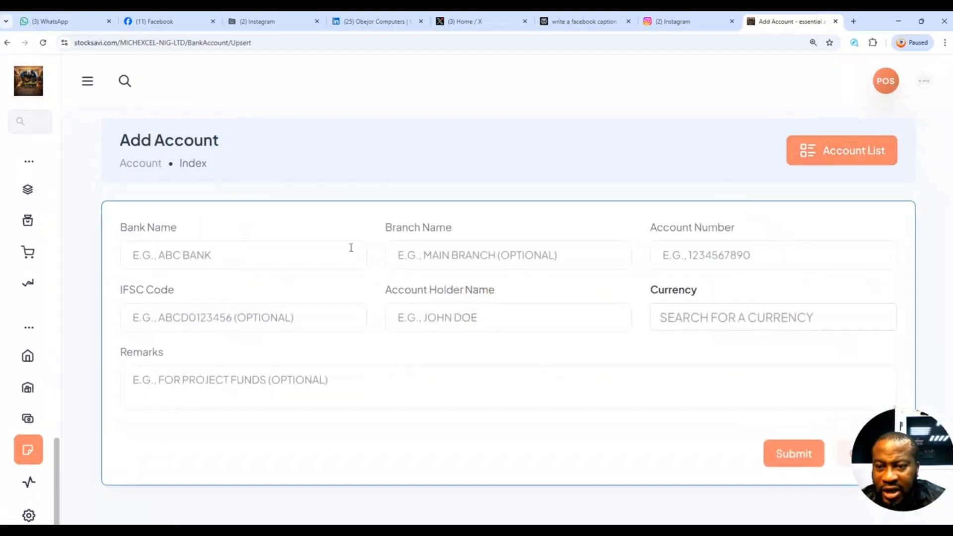
{"action": "left_click", "coordinate": [236, 256]}
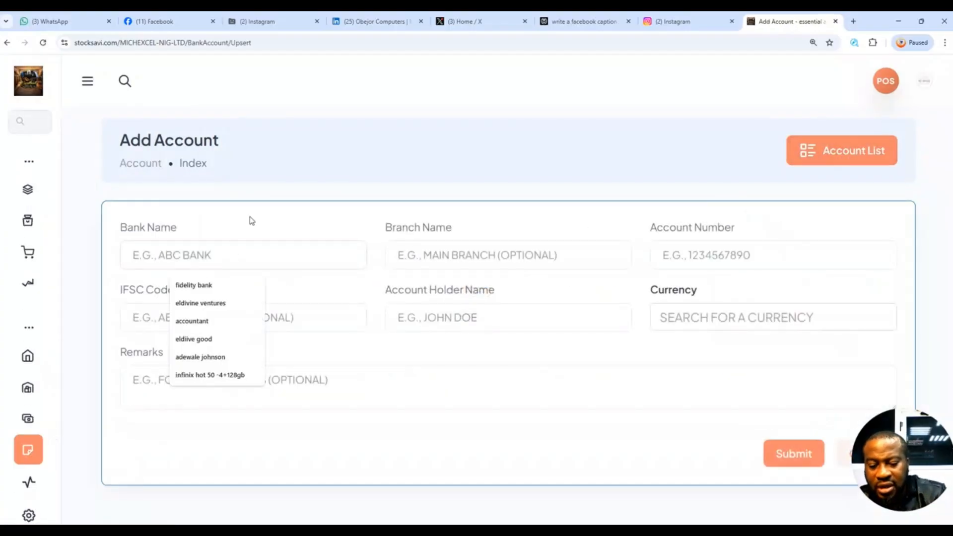
{"action": "type", "text": "JA"}
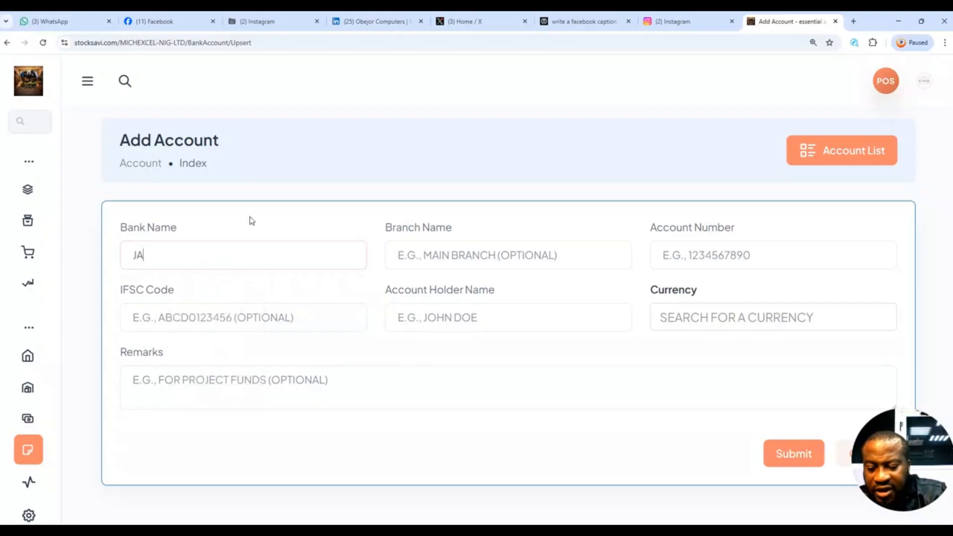
{"action": "type", "text": "RVIS B"}
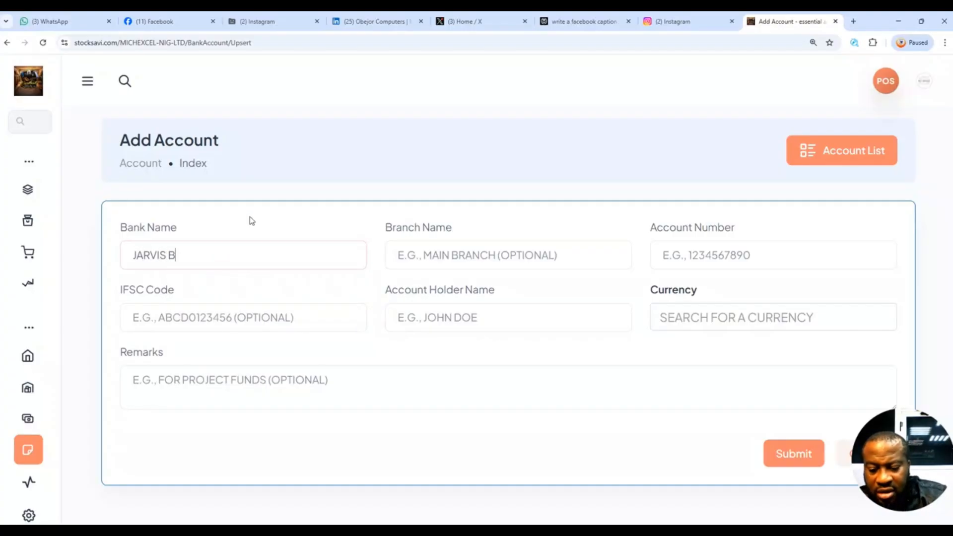
{"action": "type", "text": "ANK"}
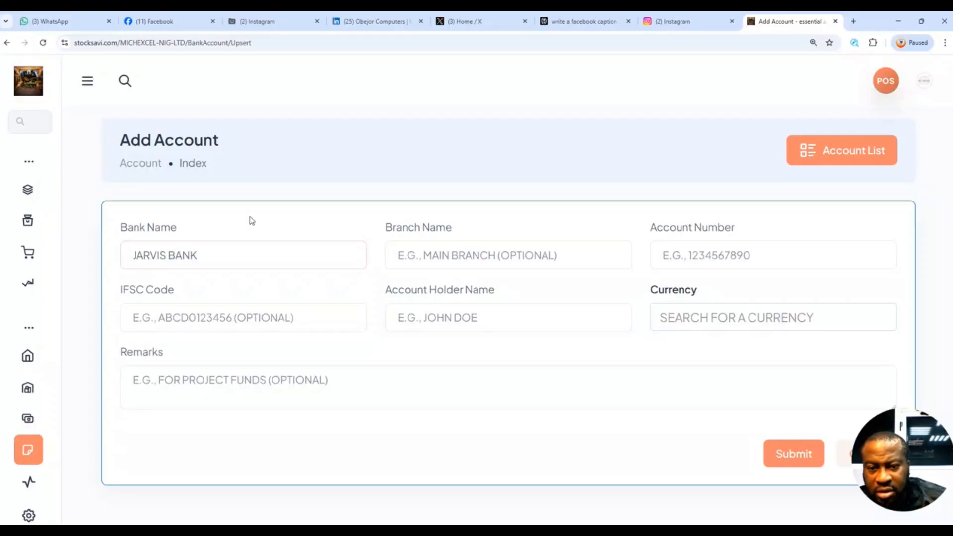
Enter AIRPORT ROAD as the branch name of the new bank account.
{"action": "left_click", "coordinate": [445, 253]}
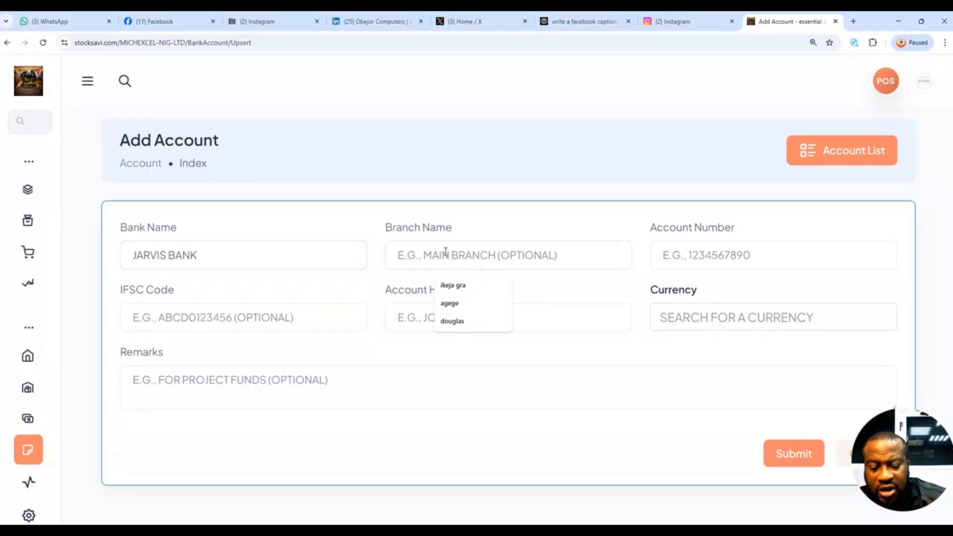
{"action": "type", "text": "AIR"}
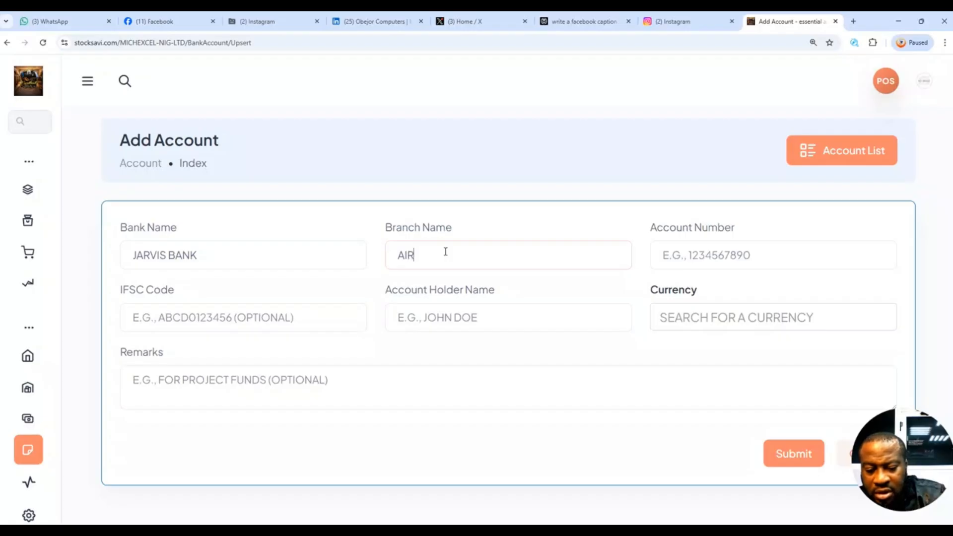
{"action": "type", "text": "PORT ROAD"}
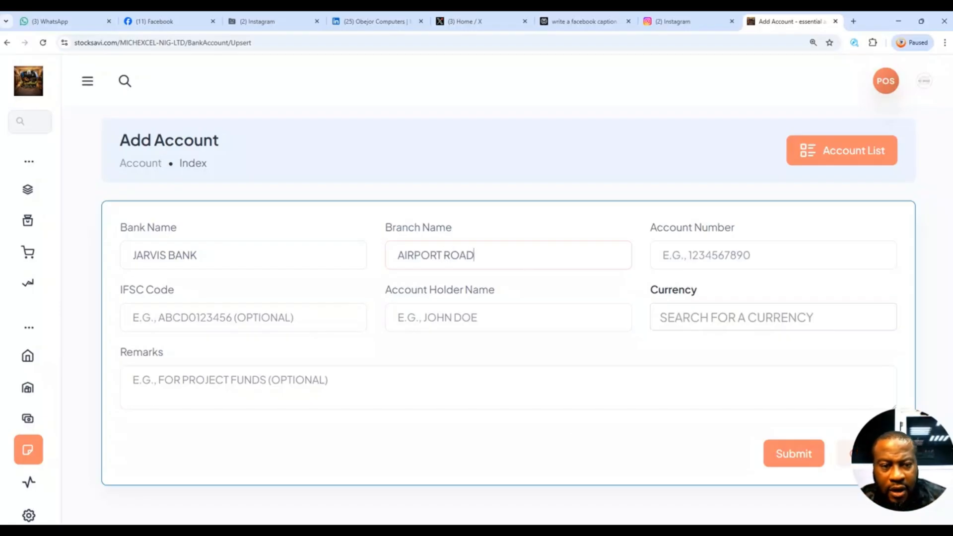
Fill in the new bank account's number and the account holder's name, leaving the optional IFSC code empty.
{"action": "left_click", "coordinate": [742, 244]}
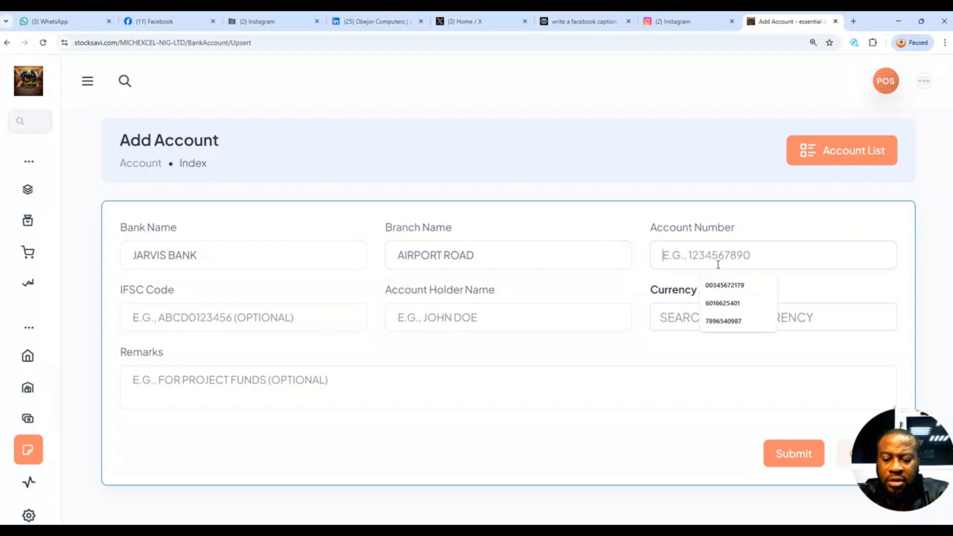
{"action": "type", "text": "243534542"}
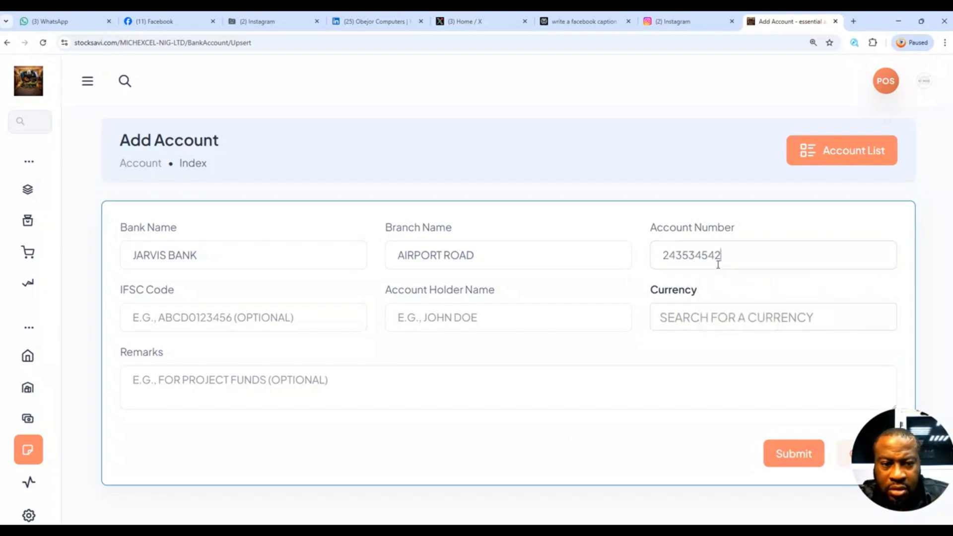
{"action": "type", "text": "8"}
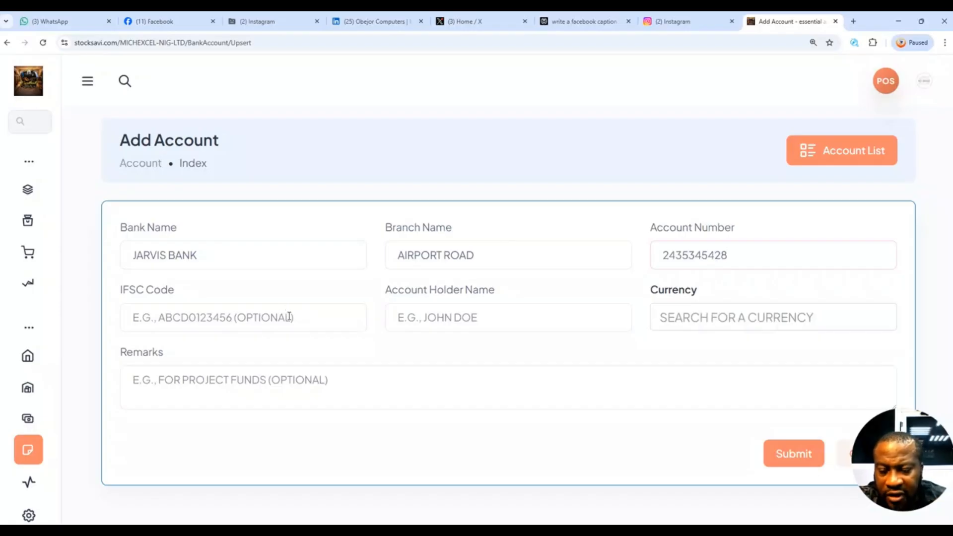
{"action": "left_click", "coordinate": [495, 322]}
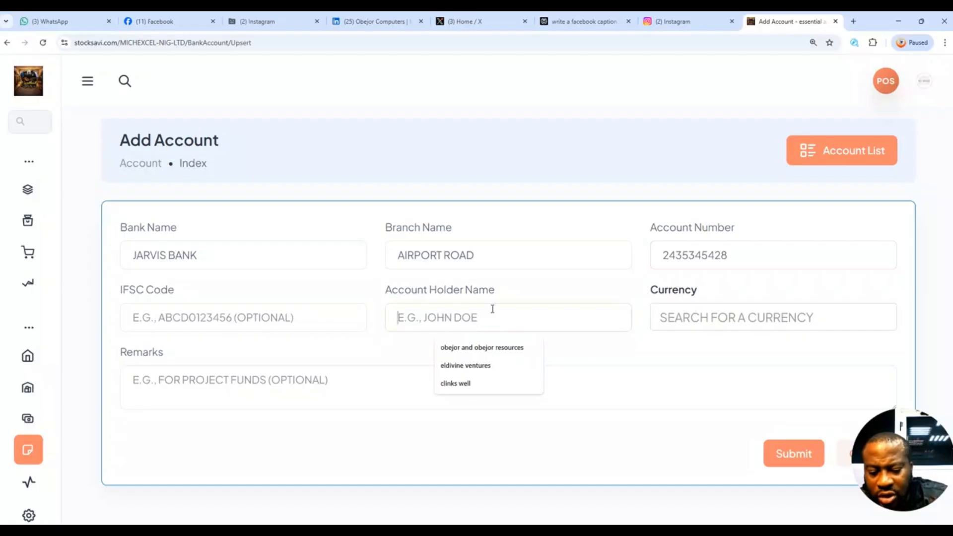
{"action": "type", "text": "NEWTON CELL"}
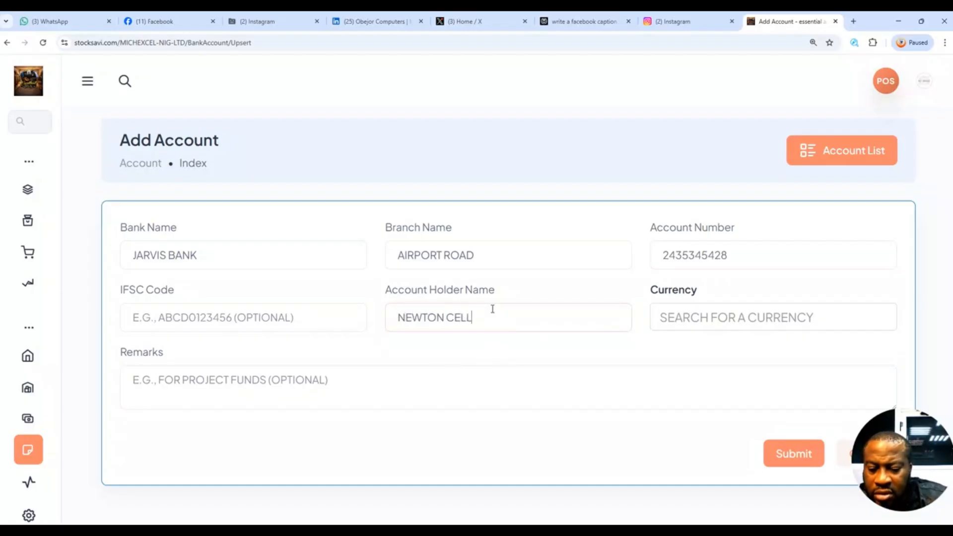
{"action": "type", "text": "S"}
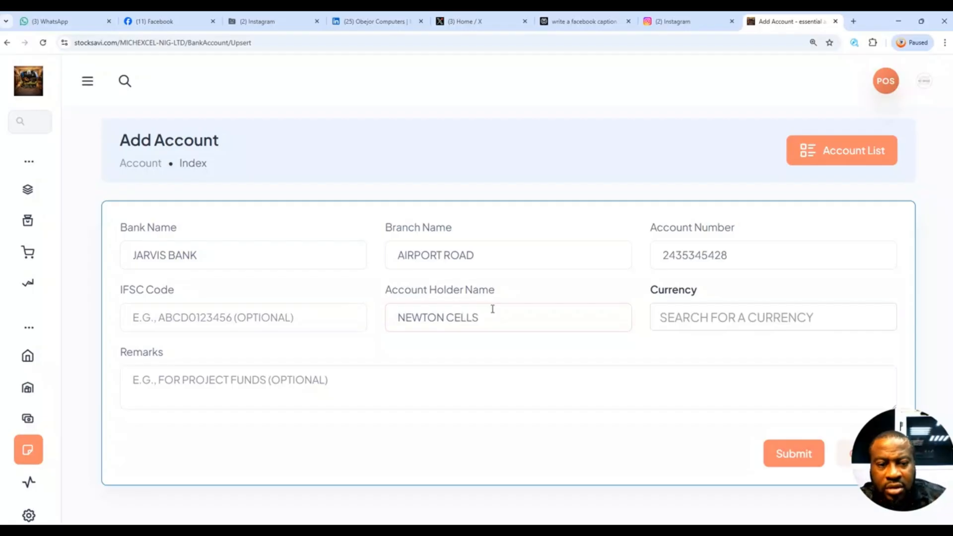
Find NGN to set the new account's currency to Naira (₦), and submit the account without remarks.
{"action": "left_click", "coordinate": [741, 320]}
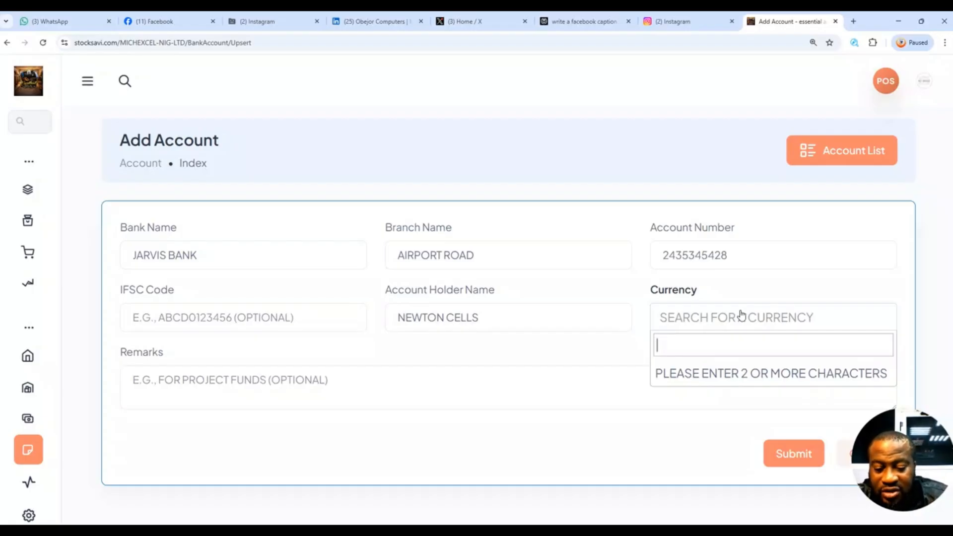
{"action": "type", "text": "NGN"}
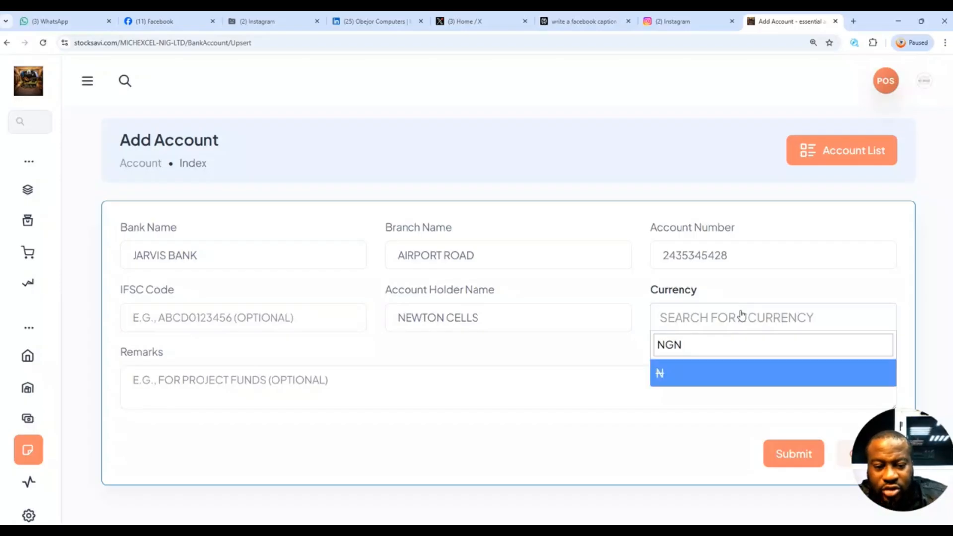
{"action": "left_click", "coordinate": [664, 365]}
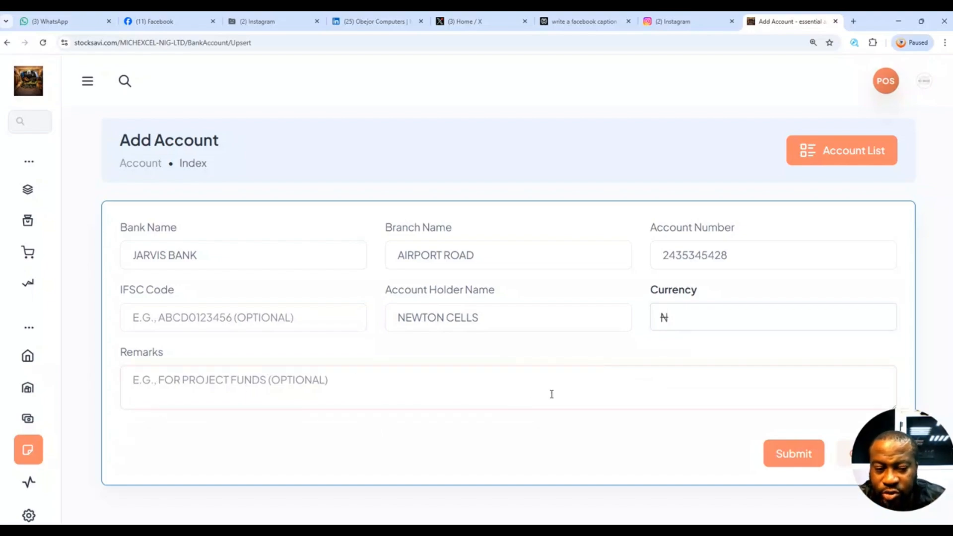
{"action": "left_click", "coordinate": [791, 459]}
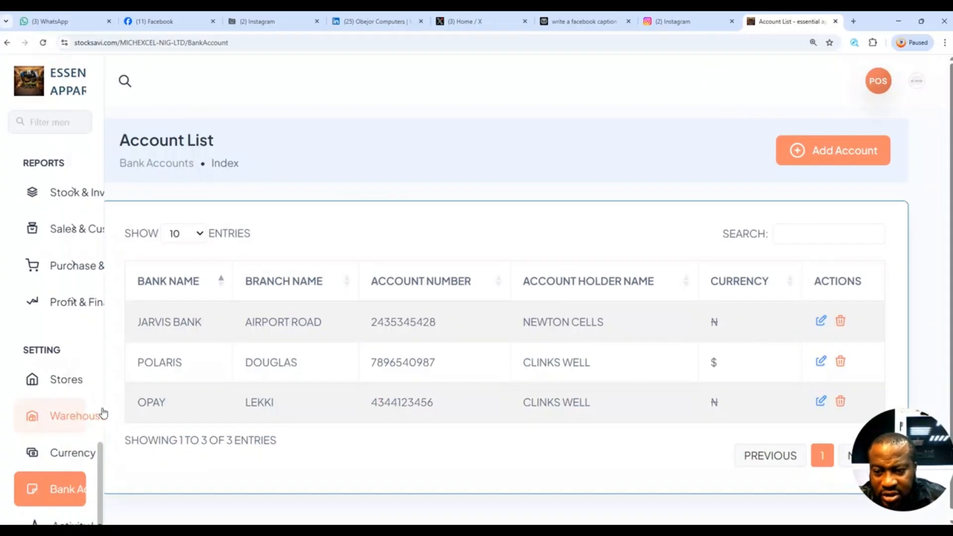
Start a new entry in the currency list with POUND STERLING as the currency name.
{"action": "left_click", "coordinate": [47, 455]}
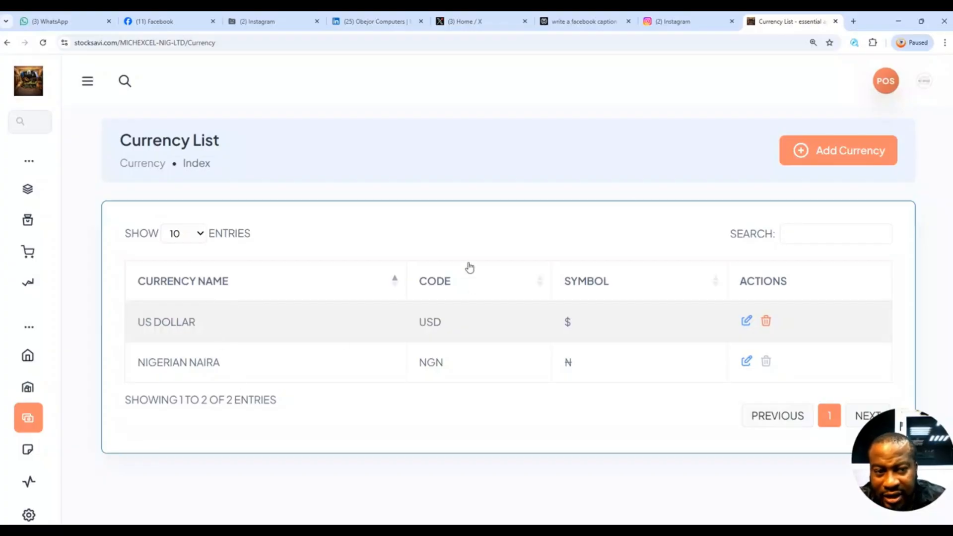
{"action": "left_click", "coordinate": [850, 155]}
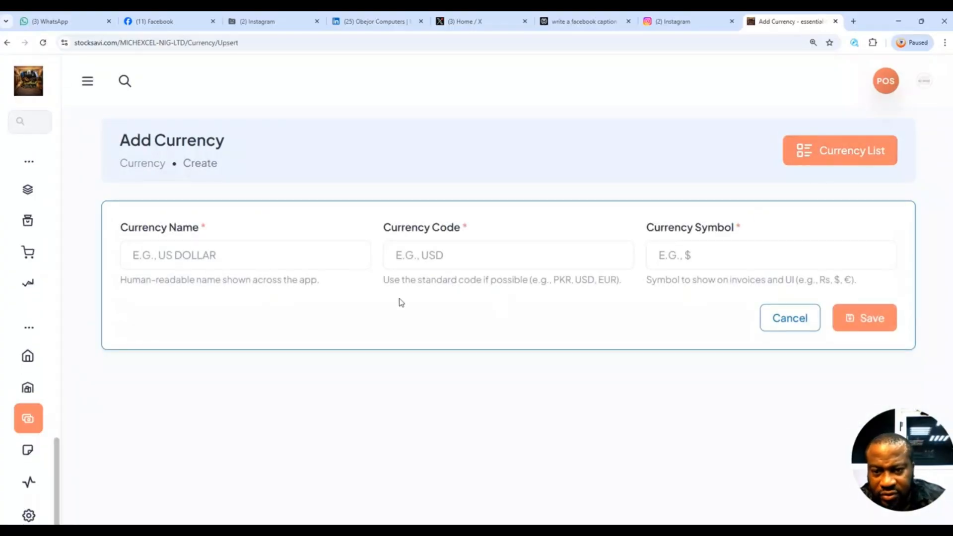
{"action": "left_click", "coordinate": [222, 258]}
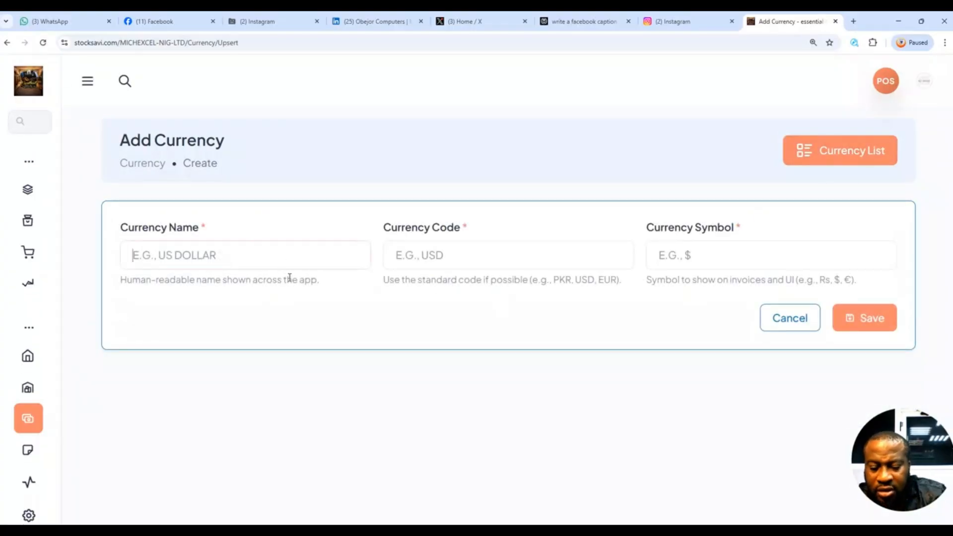
{"action": "type", "text": "P"}
{"action": "type", "text": "UND"}
{"action": "key", "text": "Left"}
{"action": "key", "text": "Left"}
{"action": "type", "text": "O"}
{"action": "key", "text": "Right"}
{"action": "key", "text": "Right"}
{"action": "type", "text": "STERLING"}
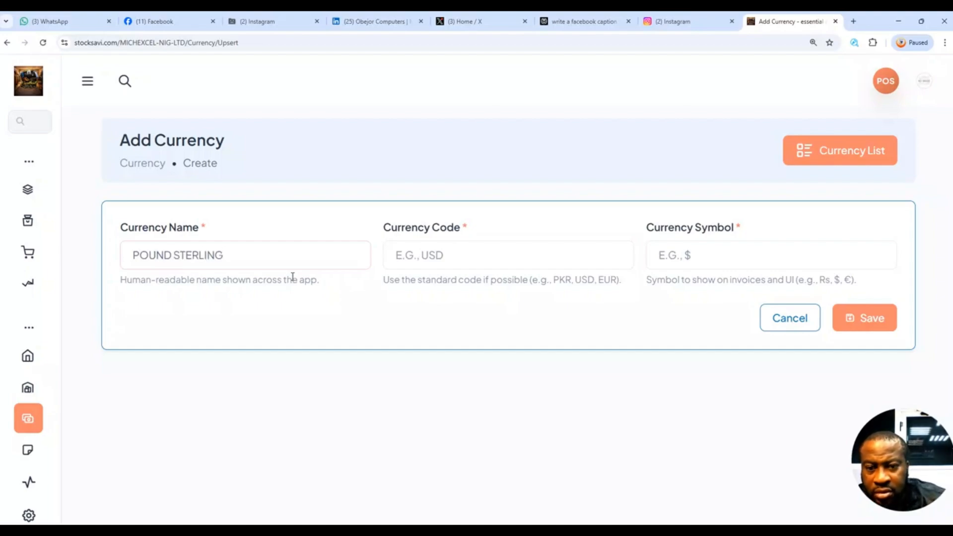
Enter STERLI as the currency code for the pound sterling.
{"action": "left_click", "coordinate": [464, 251]}
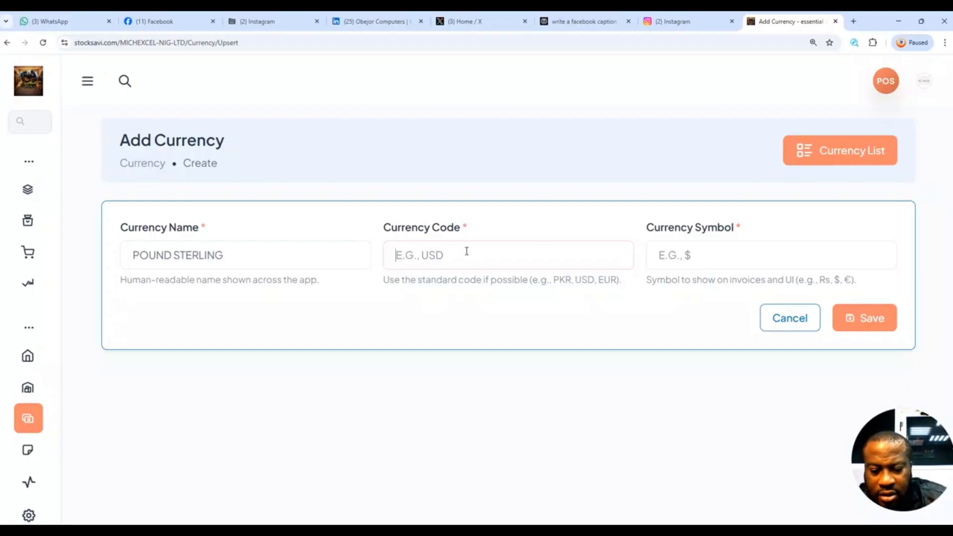
{"action": "type", "text": "S"}
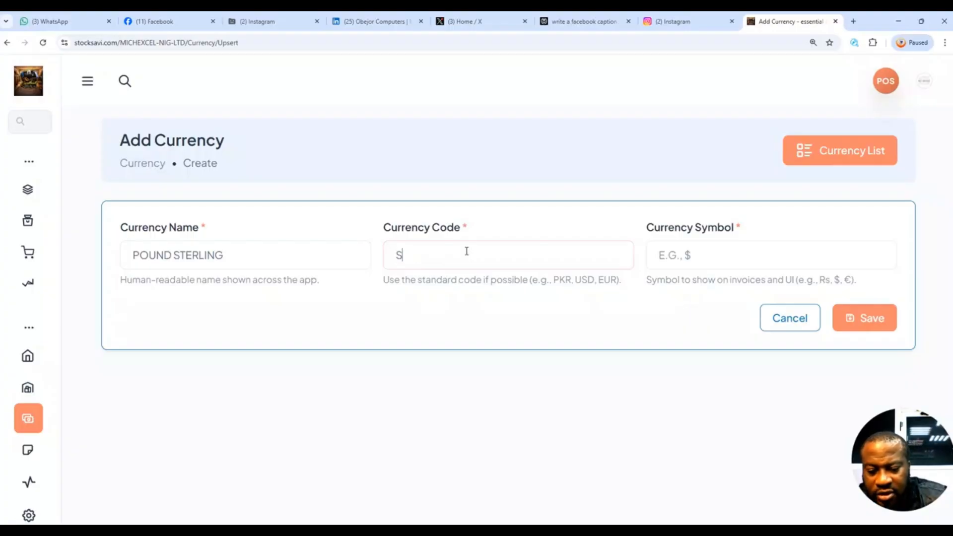
{"action": "type", "text": "TERLI"}
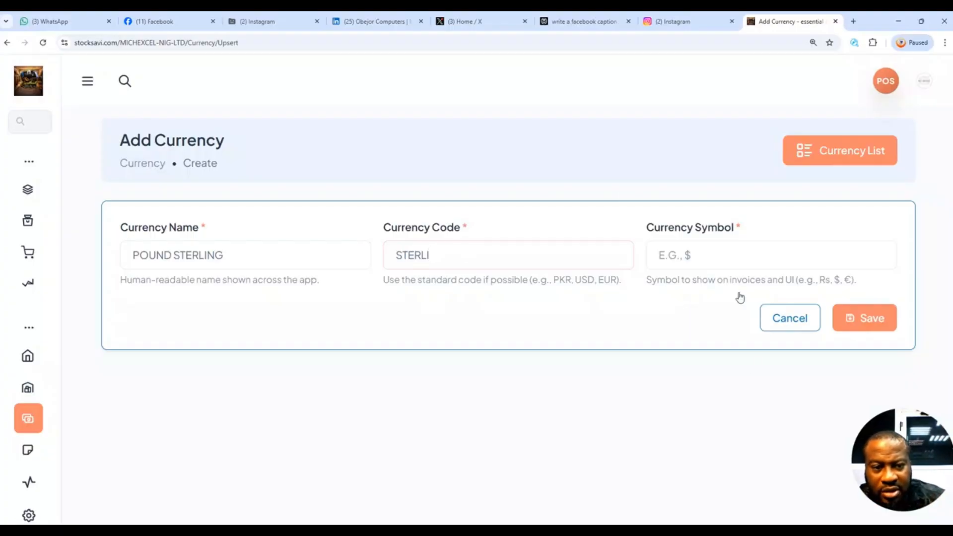
Set the currency symbol to & and save the pound sterling entry.
{"action": "left_click", "coordinate": [688, 256]}
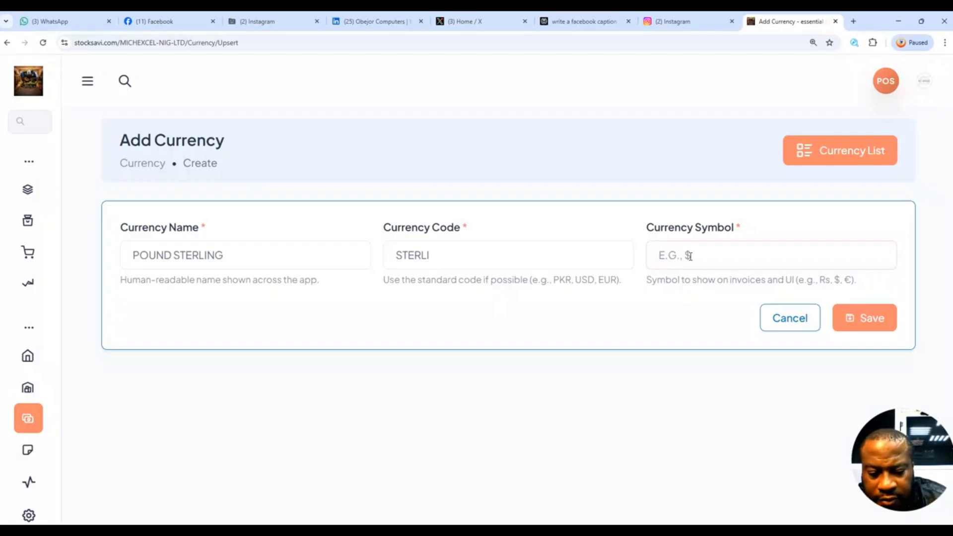
{"action": "type", "text": "&"}
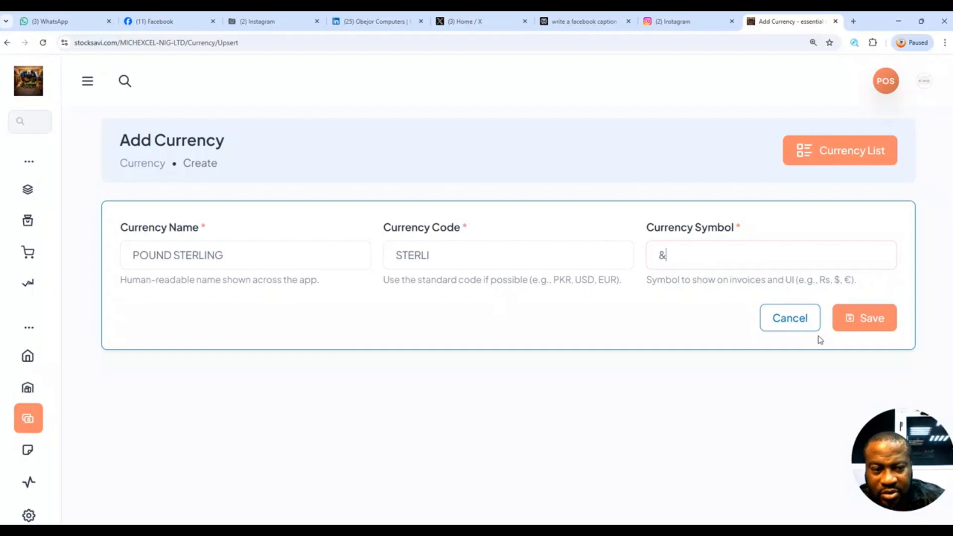
{"action": "left_click", "coordinate": [863, 317]}
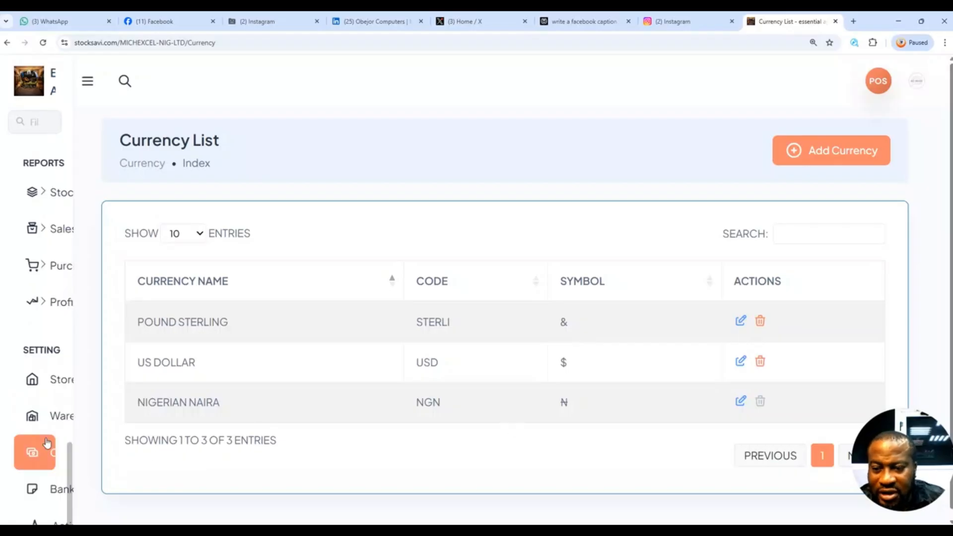
{"action": "mouse_move", "coordinate": [70, 471]}
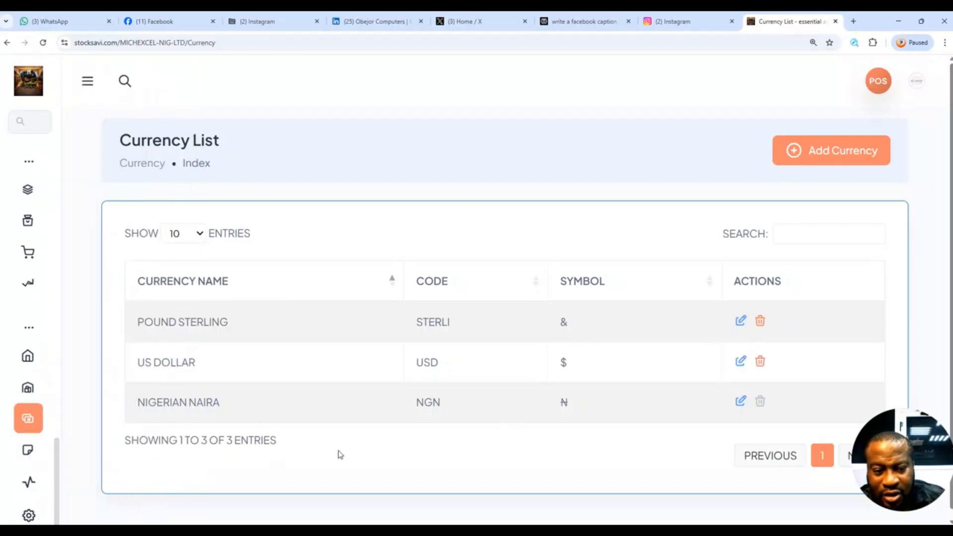